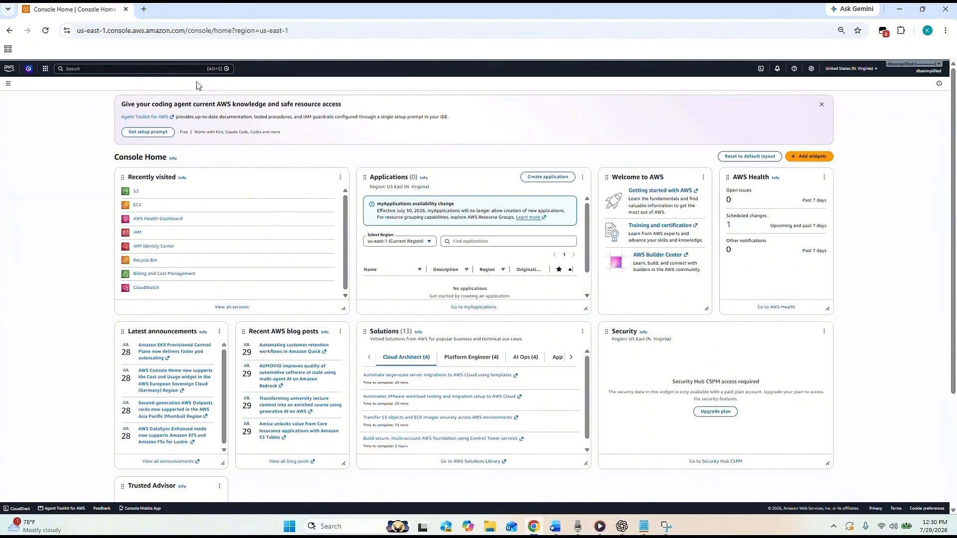
Go to the S3 service and open the Demo_image.png object in the cloudlaunchpad-demo bucket.
{"action": "left_click", "coordinate": [187, 70]}
{"action": "type", "text": "s3"}
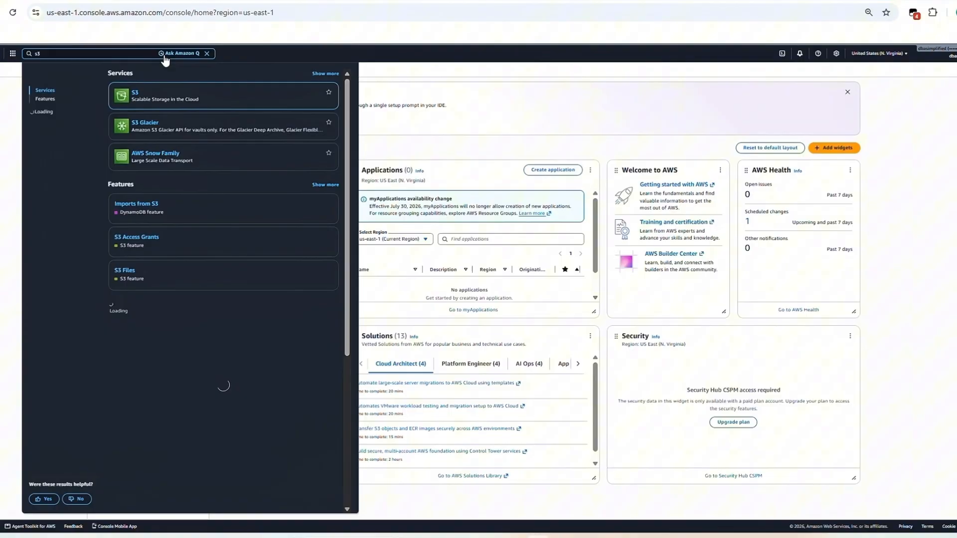
{"action": "left_click", "coordinate": [142, 95]}
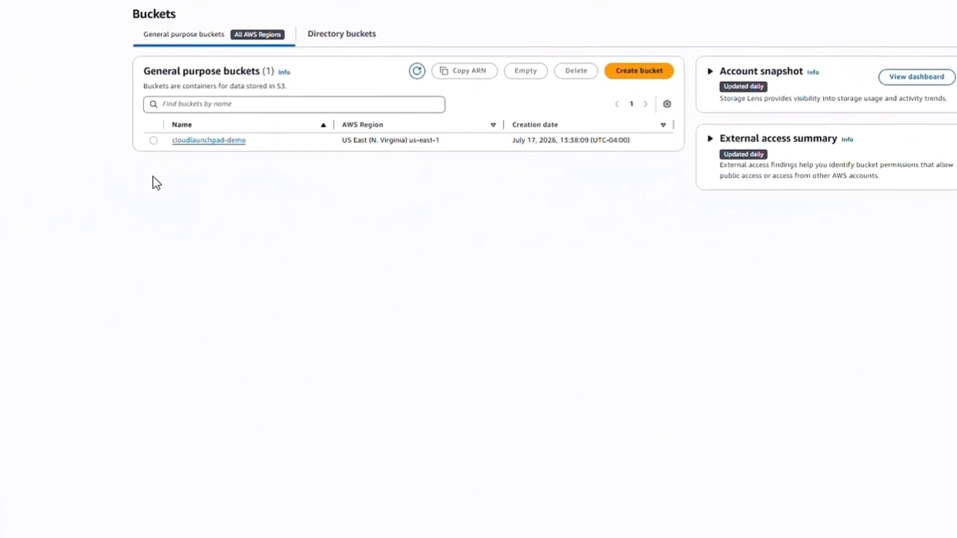
{"action": "left_click_drag", "start_coordinate": [263, 145], "coordinate": [192, 146]}
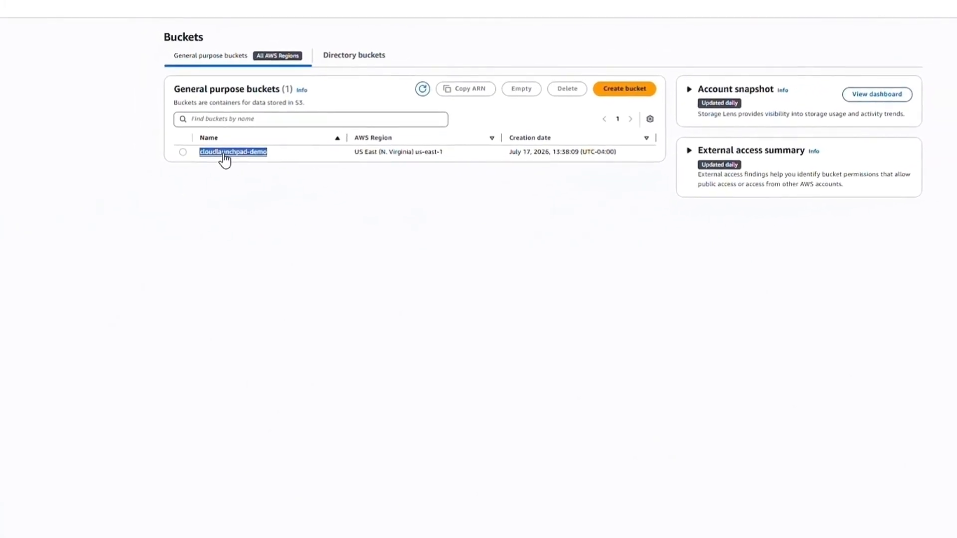
{"action": "left_click", "coordinate": [206, 147]}
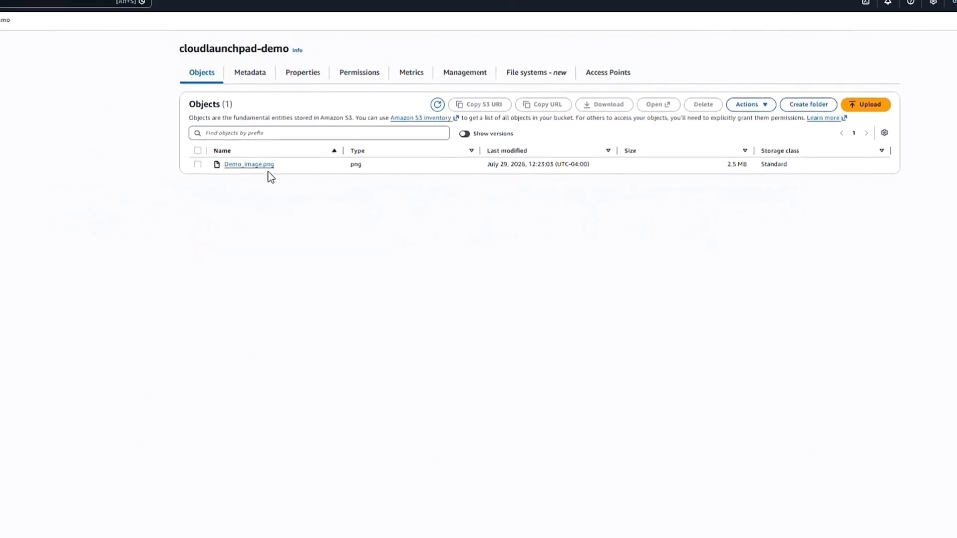
{"action": "left_click_drag", "start_coordinate": [275, 170], "coordinate": [231, 169]}
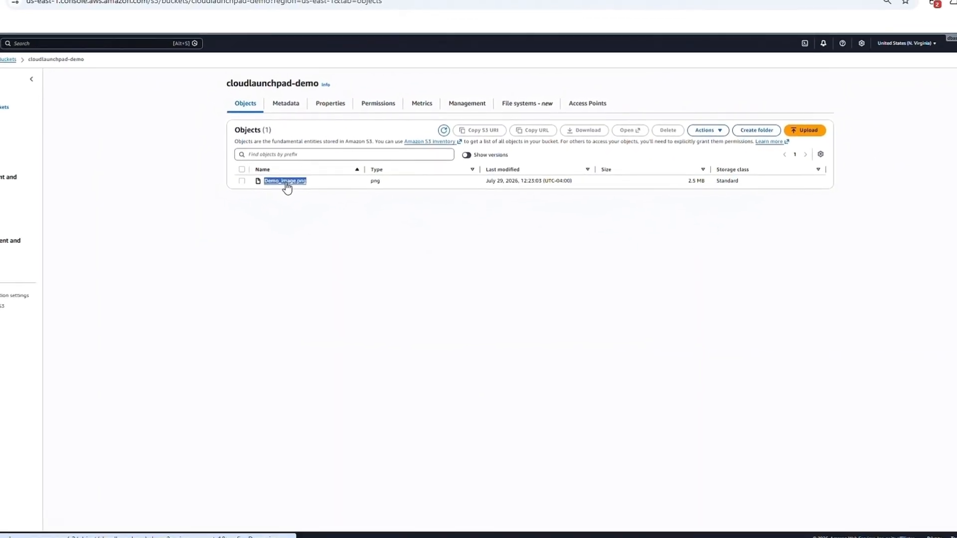
{"action": "left_click", "coordinate": [288, 183]}
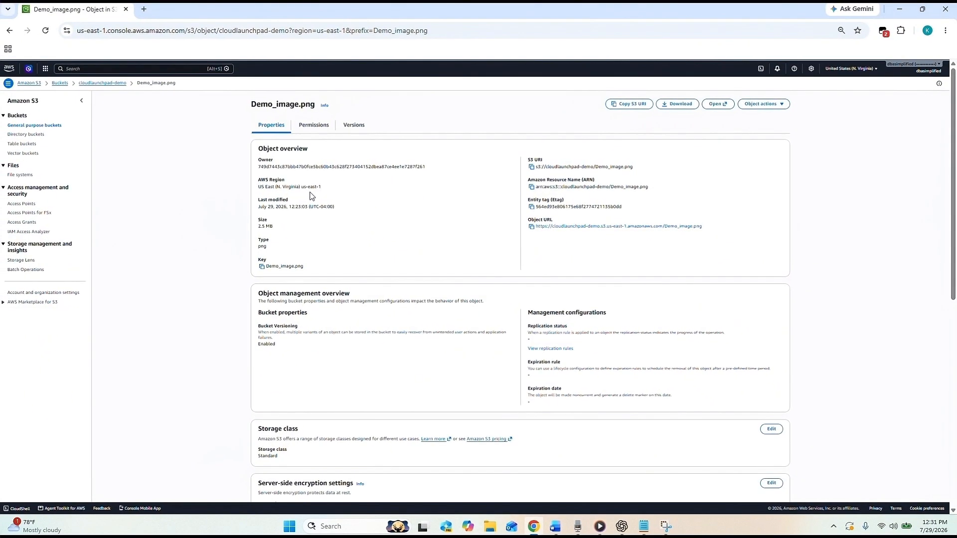
Copy the object URL of Demo_image.png and load it in a new browser tab to test public access.
{"action": "left_click", "coordinate": [531, 227]}
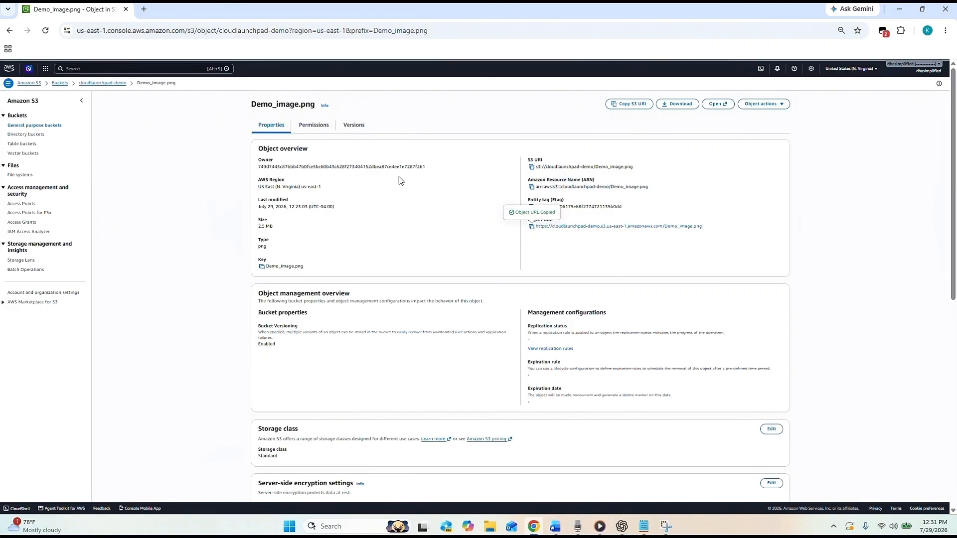
{"action": "left_click", "coordinate": [144, 10]}
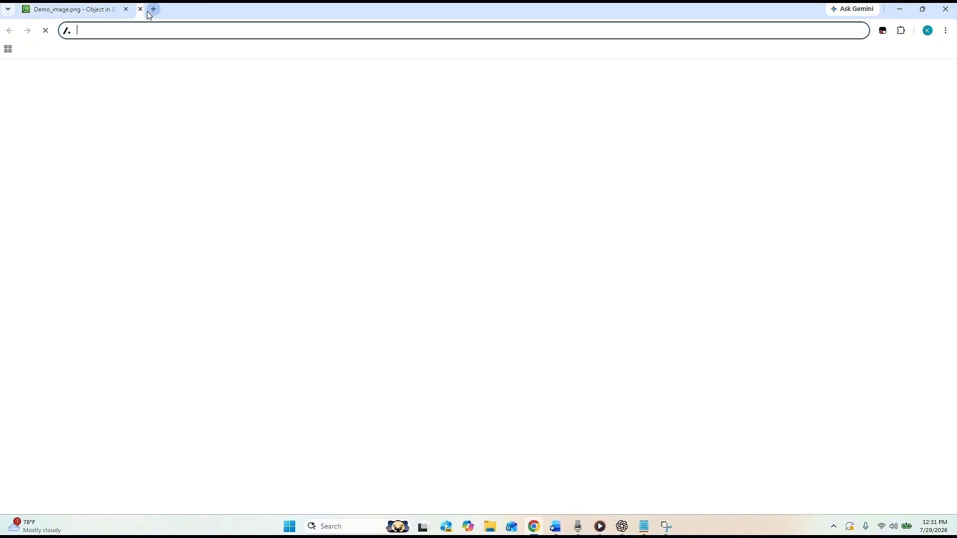
{"action": "key", "text": "ctrl+v"}
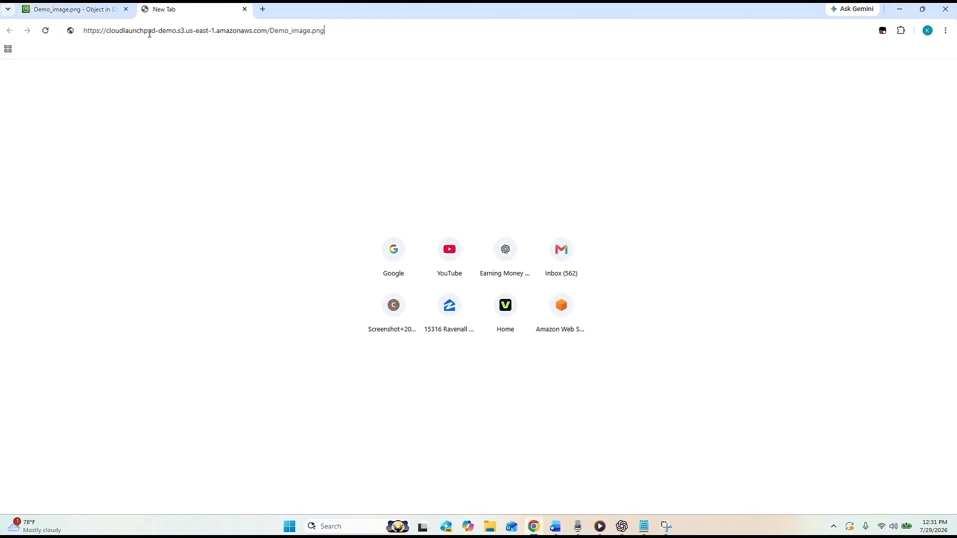
{"action": "key", "text": "Return"}
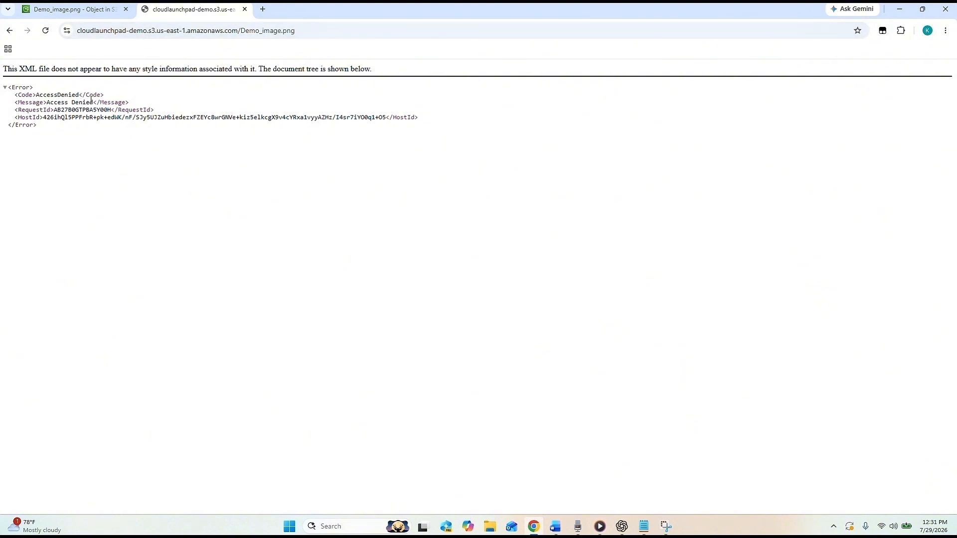
{"action": "left_click_drag", "start_coordinate": [91, 101], "coordinate": [48, 101]}
Back in the S3 console, turn off Block all public access for the cloudlaunchpad-demo bucket, entering "confirm" to approve the change.
{"action": "left_click", "coordinate": [86, 13]}
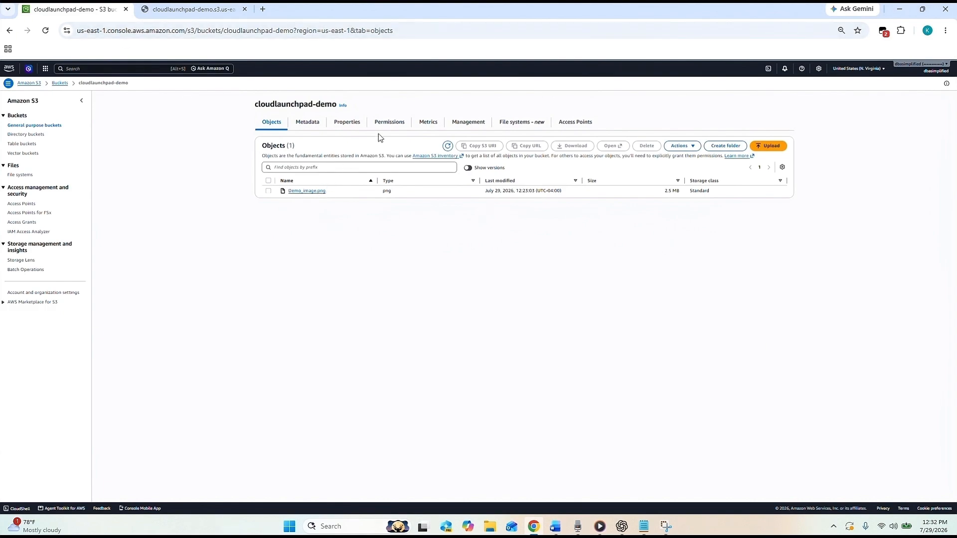
{"action": "left_click", "coordinate": [387, 124]}
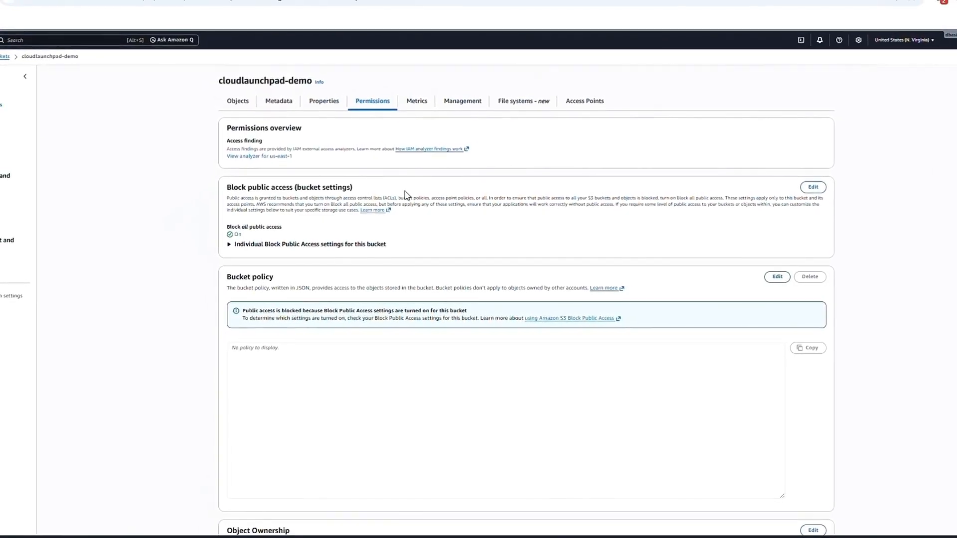
{"action": "left_click", "coordinate": [810, 188]}
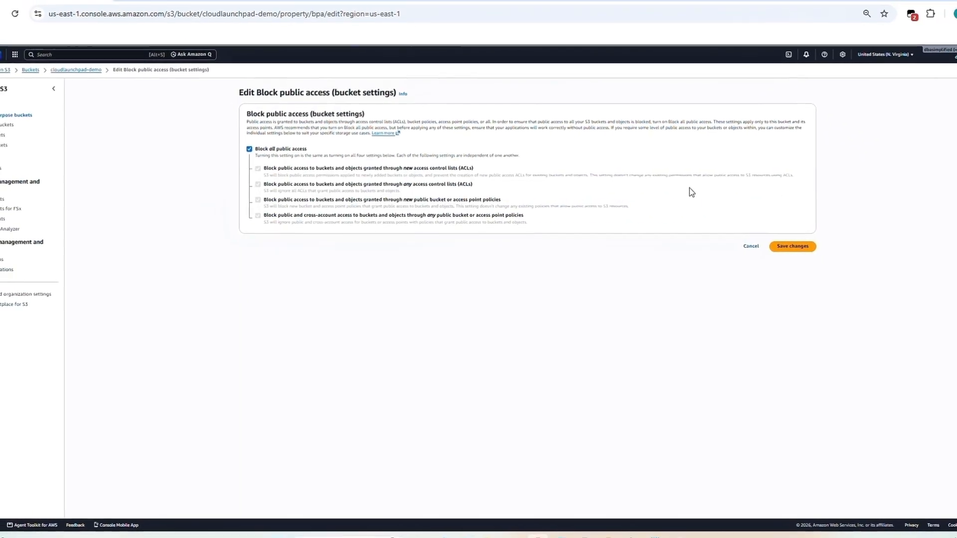
{"action": "left_click", "coordinate": [259, 155]}
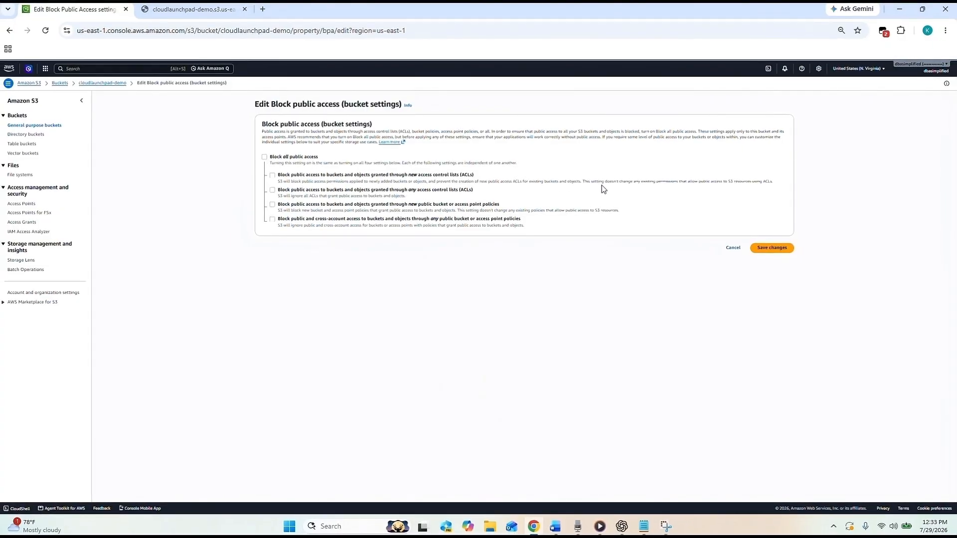
{"action": "left_click", "coordinate": [767, 251]}
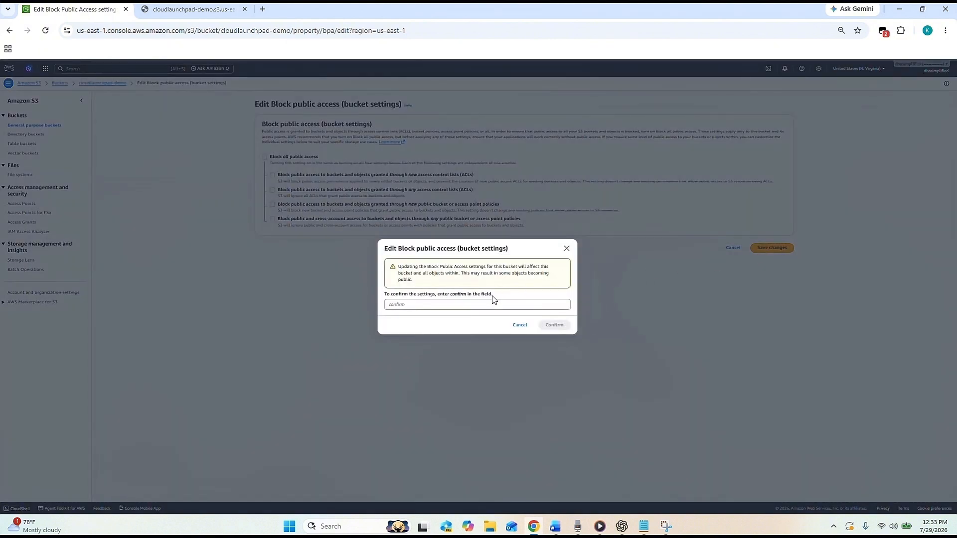
{"action": "left_click", "coordinate": [478, 304]}
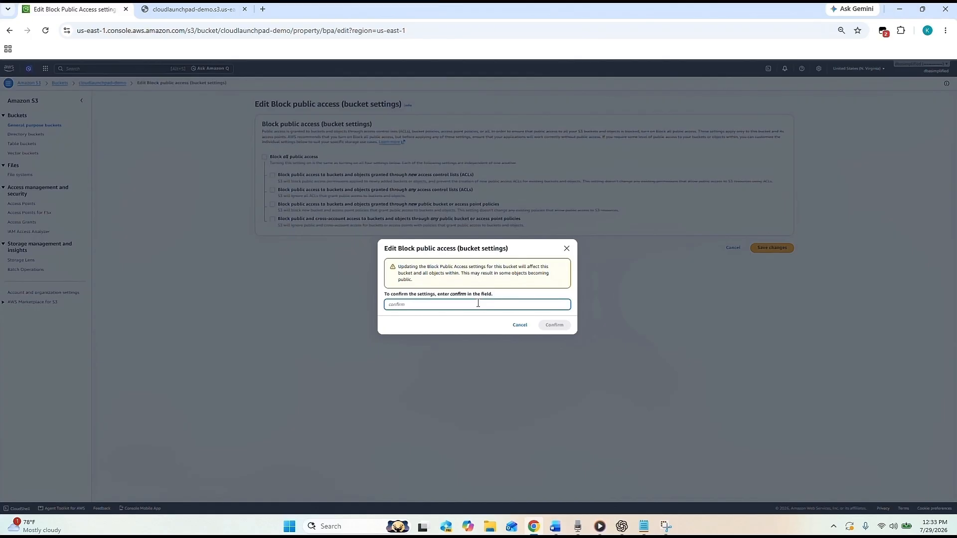
{"action": "type", "text": "confirm"}
{"action": "left_click", "coordinate": [553, 326]}
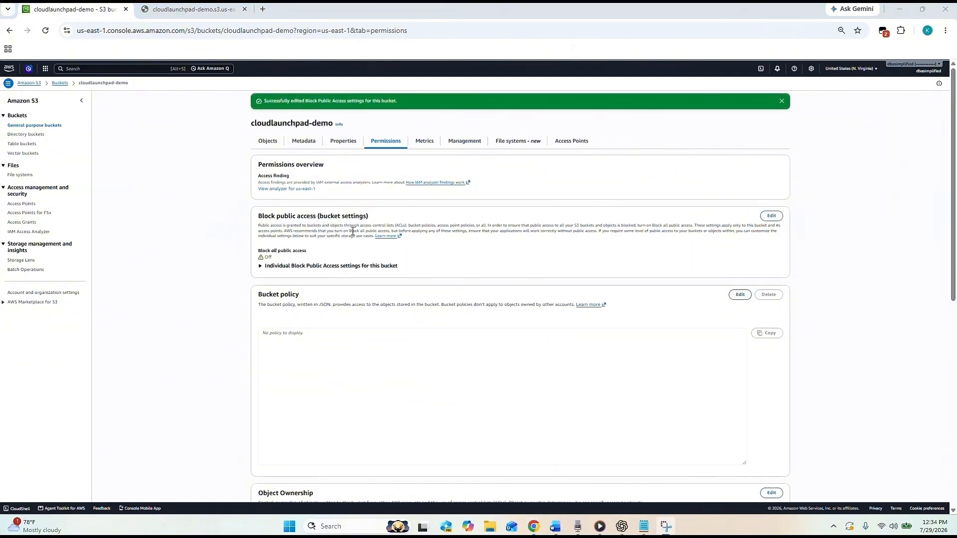
Reload the Demo_image.png URL in its browser tab to retest public access.
{"action": "left_click", "coordinate": [207, 13]}
{"action": "left_click", "coordinate": [183, 33]}
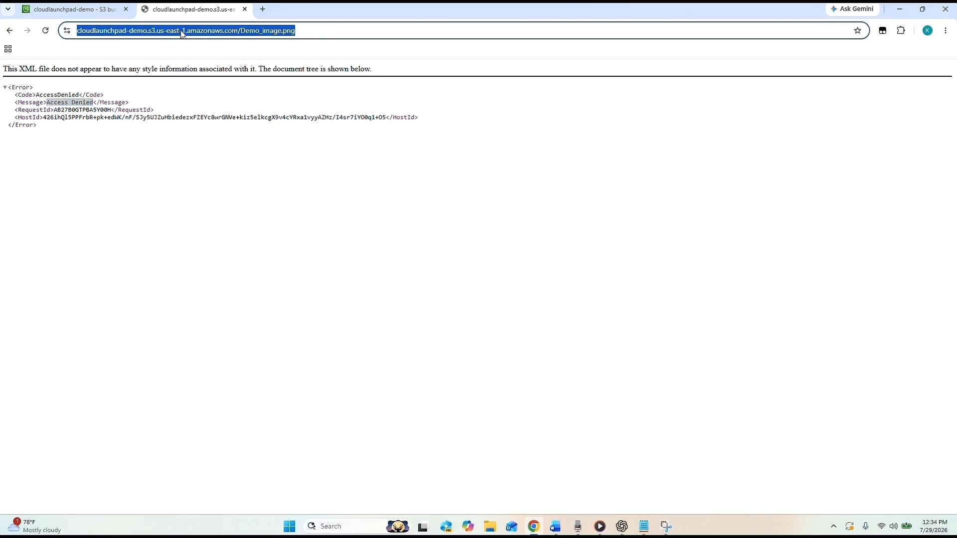
{"action": "key", "text": "Return"}
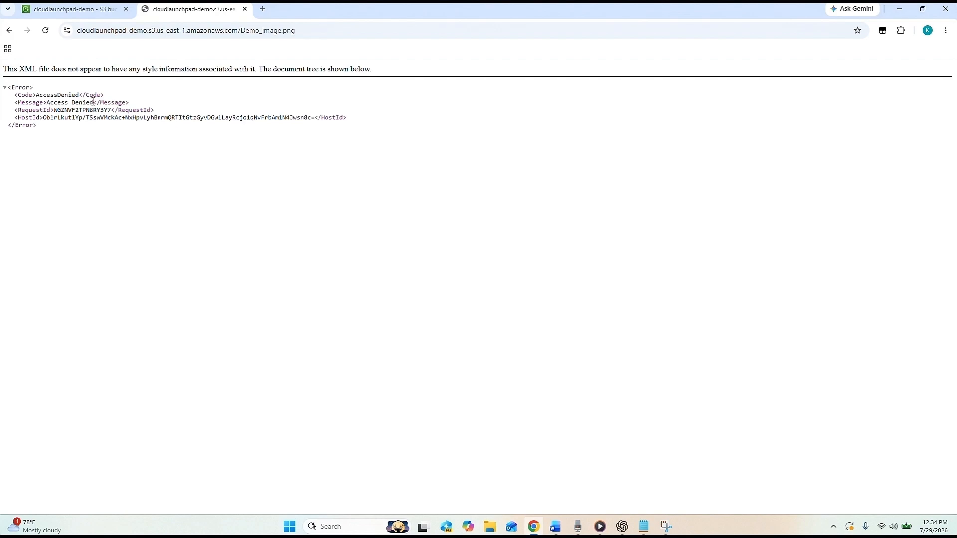
Paste the PublicReadGetObject policy from Test.txt in Notepad into the bucket policy, allowing principal * the s3:GetObject action on arn:aws:s3:::cloudlaunchpad-demo/*.
{"action": "left_click", "coordinate": [77, 9]}
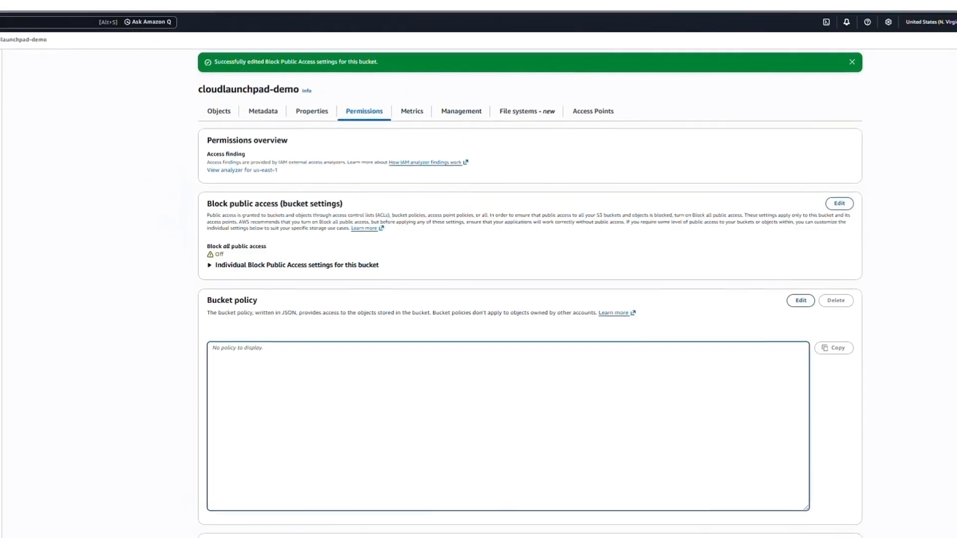
{"action": "scroll", "coordinate": [312, 228], "scroll_direction": "down", "scroll_amount": 1}
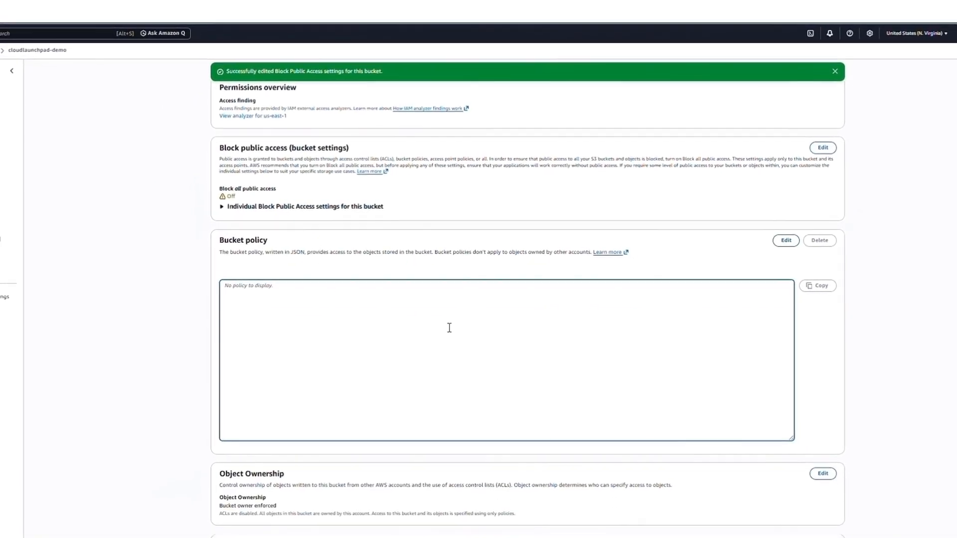
{"action": "left_click", "coordinate": [786, 242]}
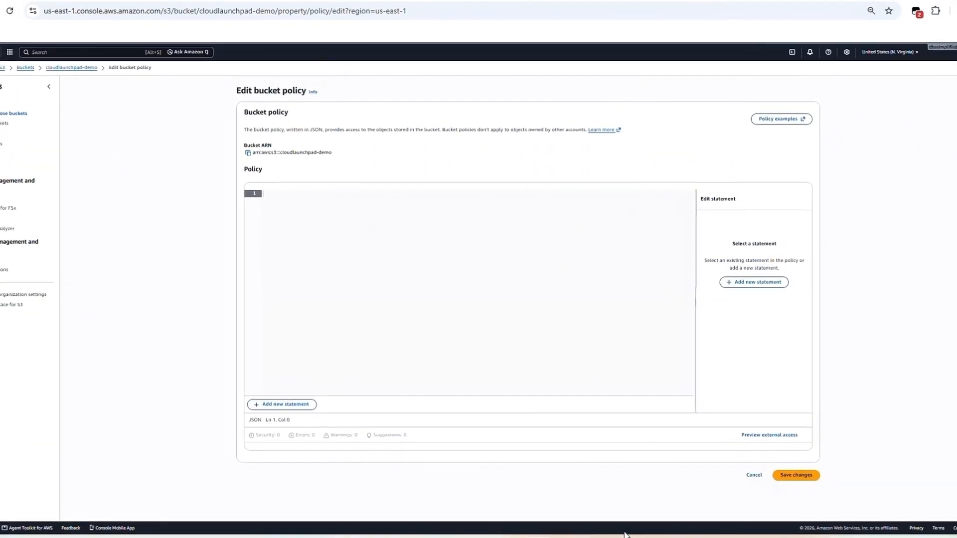
{"action": "left_click", "coordinate": [659, 537]}
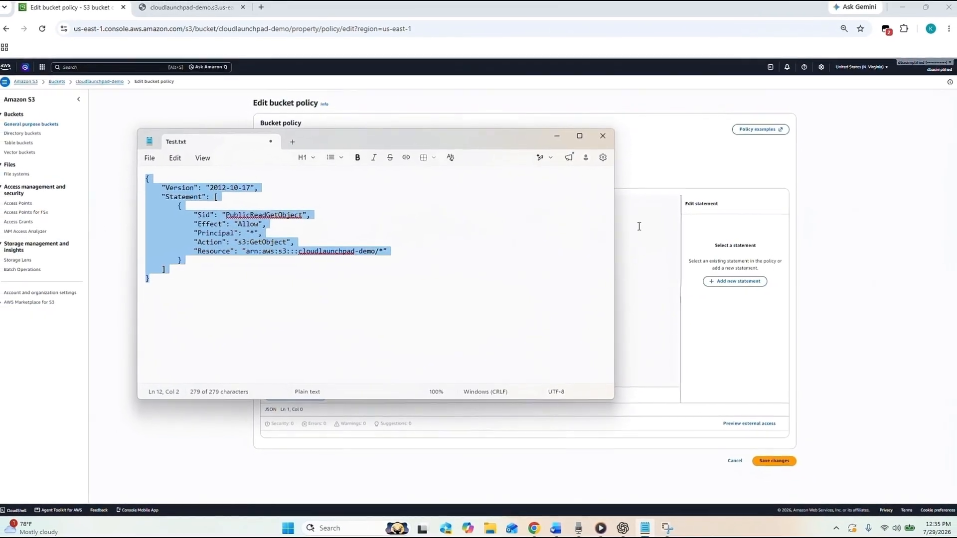
{"action": "left_click", "coordinate": [512, 231]}
{"action": "type", "text": "{     \"Version\": \"2012-10-17\",     \"Statement\": [         {             \"Sid\": \"PublicReadGetObject\",             \"Effect\": \"Allow\",             \"Principal\": \"*\",             \"Action\": \"s3:GetObject\",             \"Resource\": \"arn:aws:s3:::cloudlaunchpad-demo/*\"         }     ] }"}
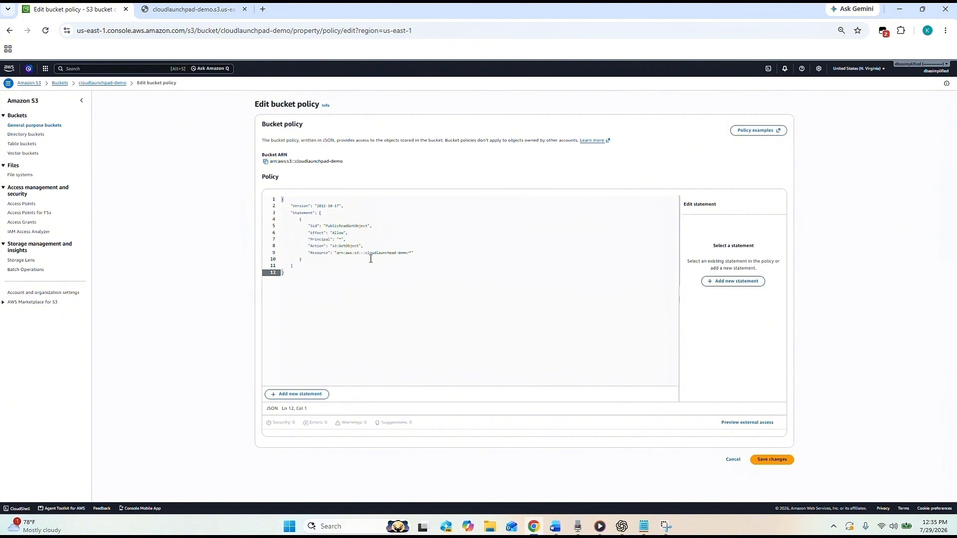
Check the bucket name in the policy's Resource line and save the bucket policy.
{"action": "left_click_drag", "start_coordinate": [366, 254], "coordinate": [410, 257]}
{"action": "left_click", "coordinate": [428, 282]}
{"action": "left_click", "coordinate": [773, 466]}
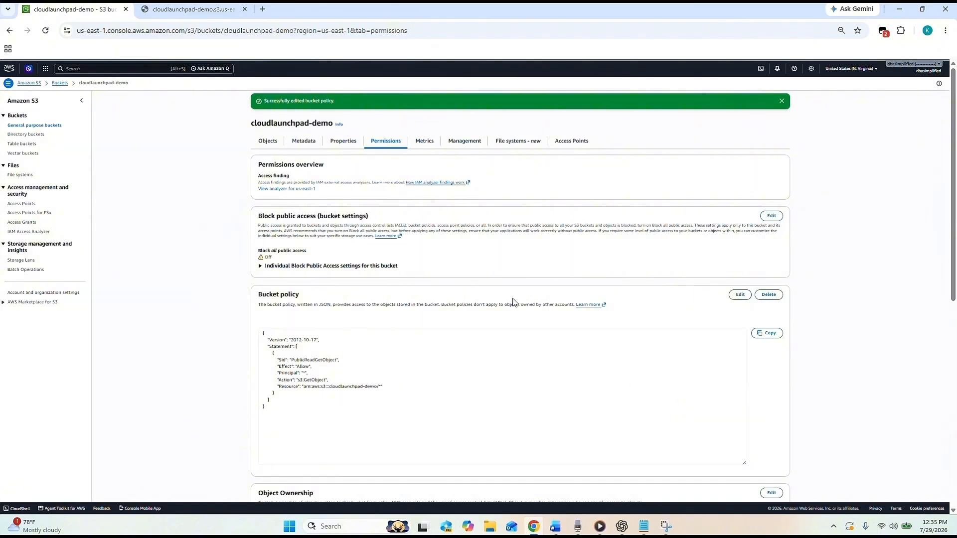
Copy the Demo_image.png object URL again from the bucket's objects and open it in another new browser tab.
{"action": "left_click", "coordinate": [272, 148]}
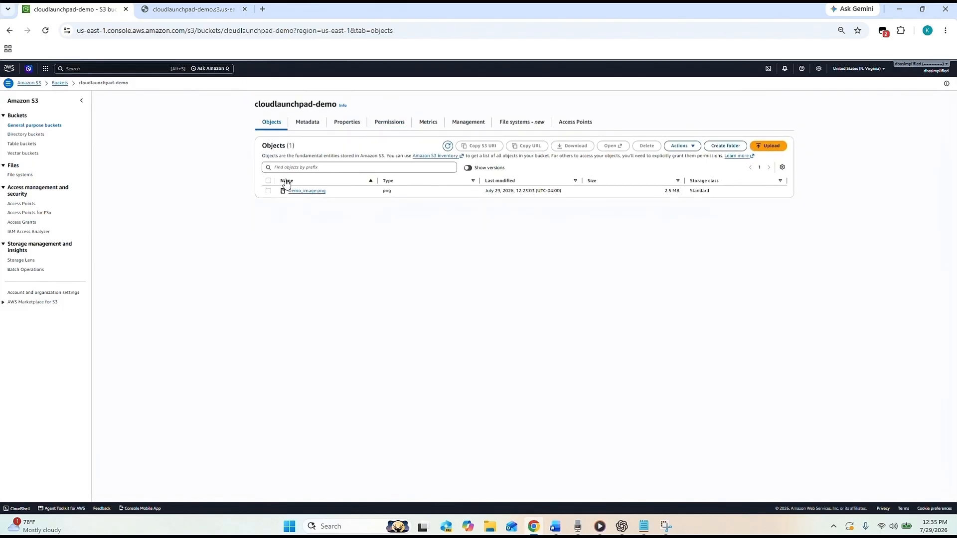
{"action": "left_click", "coordinate": [299, 191]}
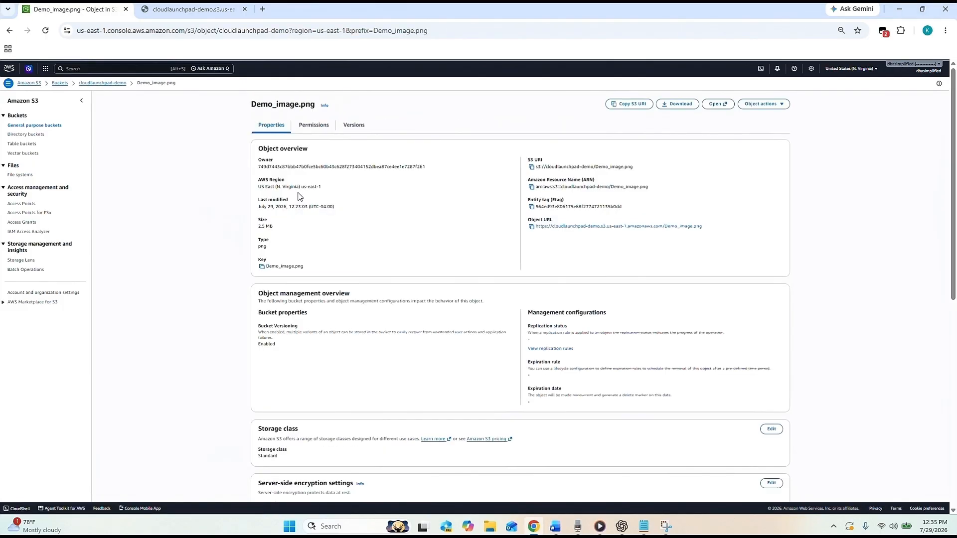
{"action": "left_click", "coordinate": [531, 228]}
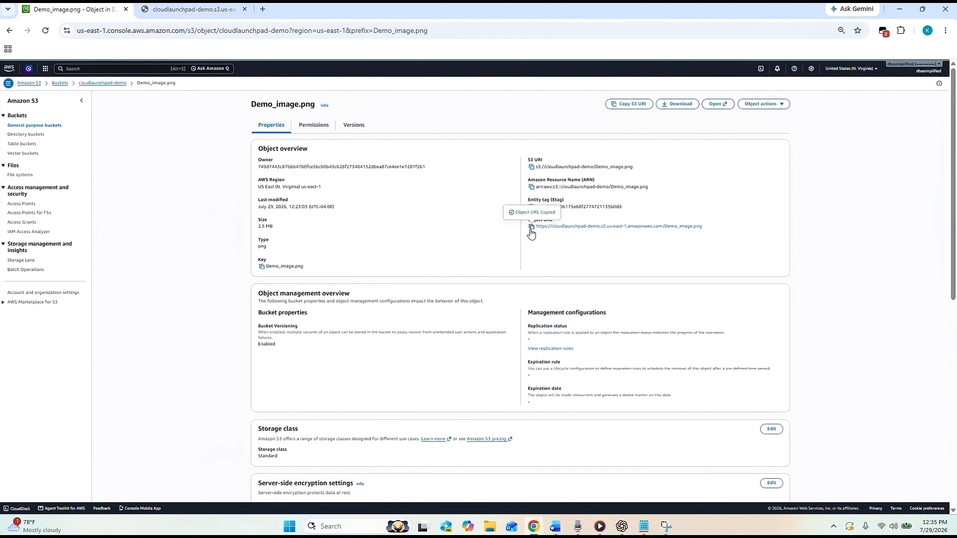
{"action": "left_click", "coordinate": [263, 9]}
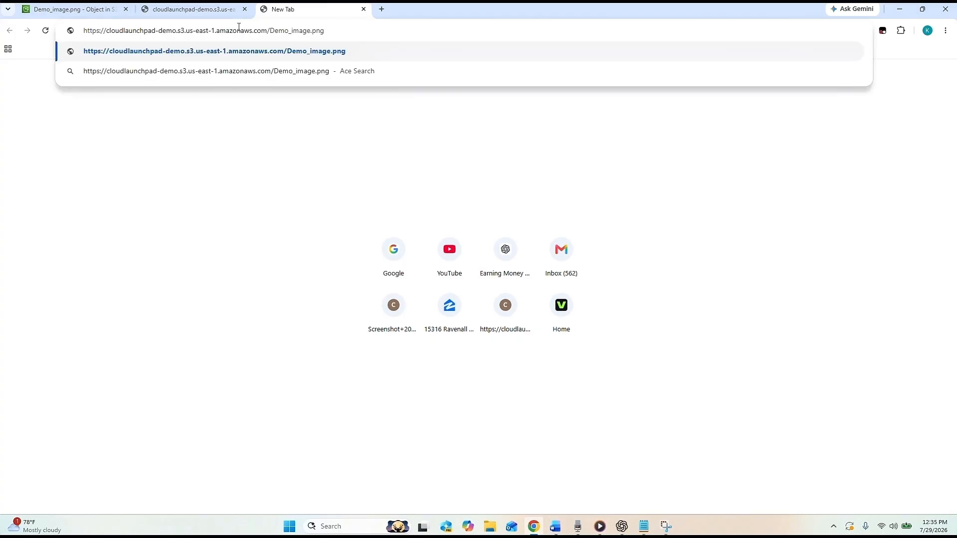
{"action": "key", "text": "Return"}
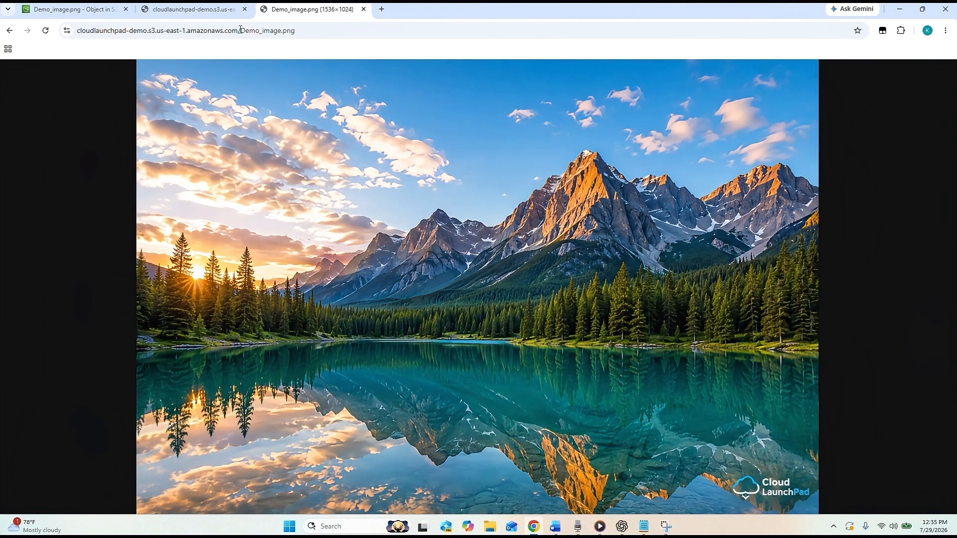